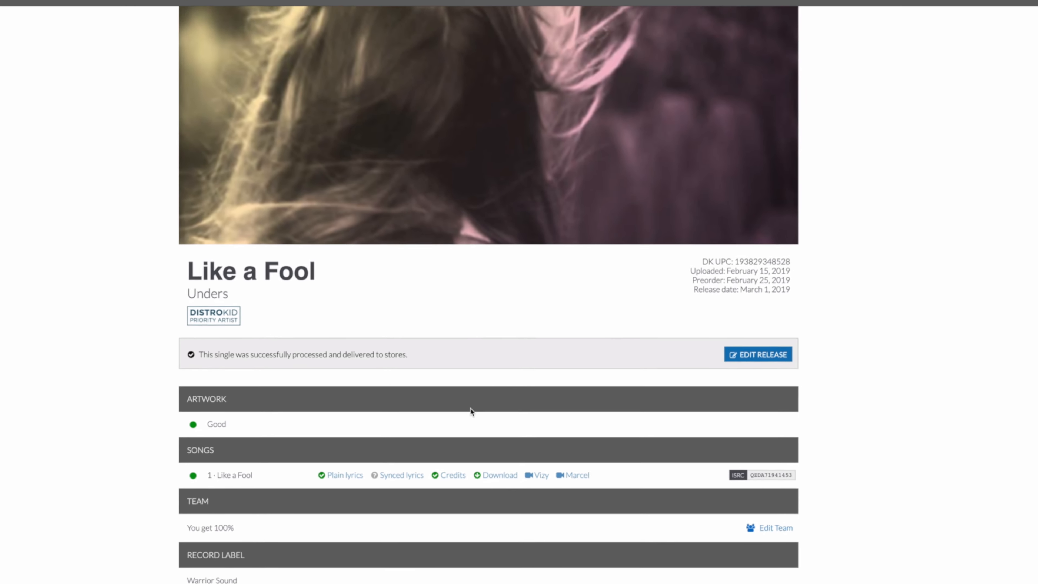
pyautogui.scroll(-10, 403, 473)
pyautogui.scroll(4, 405, 474)
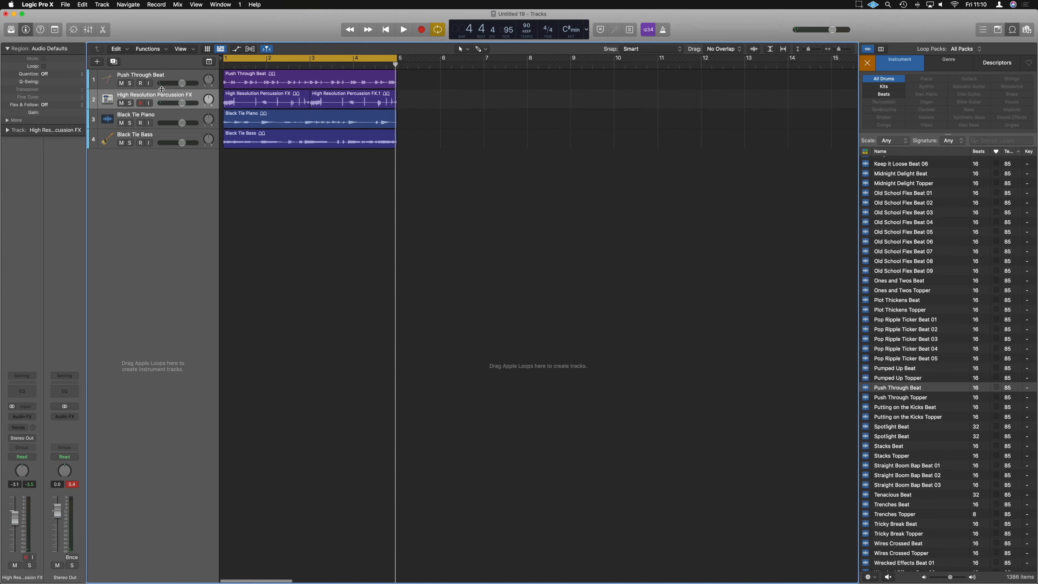
# Listen to the Push Through Beat and Black Tie Bass tracks soloed together, and clear both solos.
pyautogui.click(126, 83)
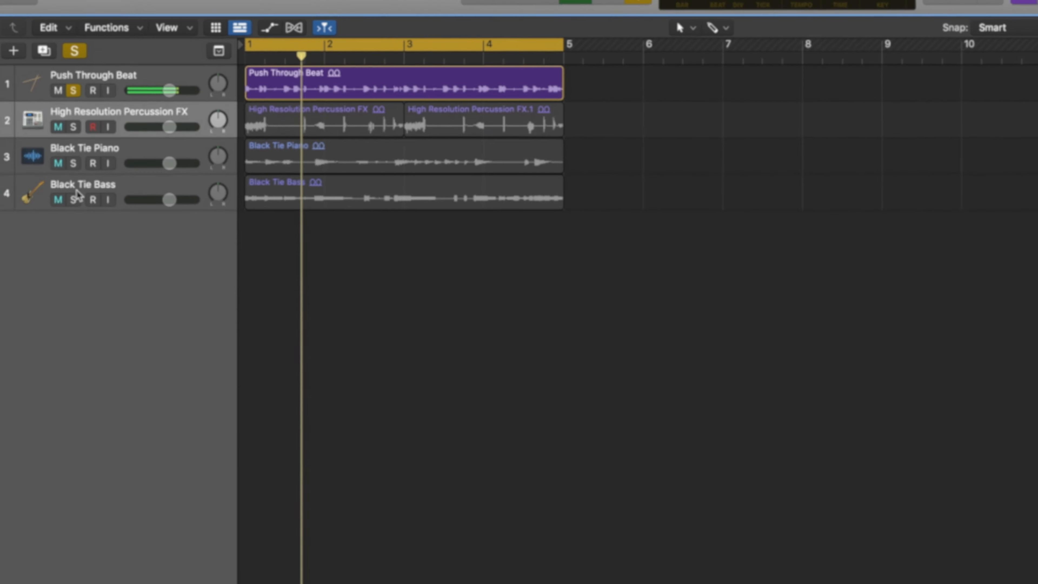
pyautogui.click(74, 199)
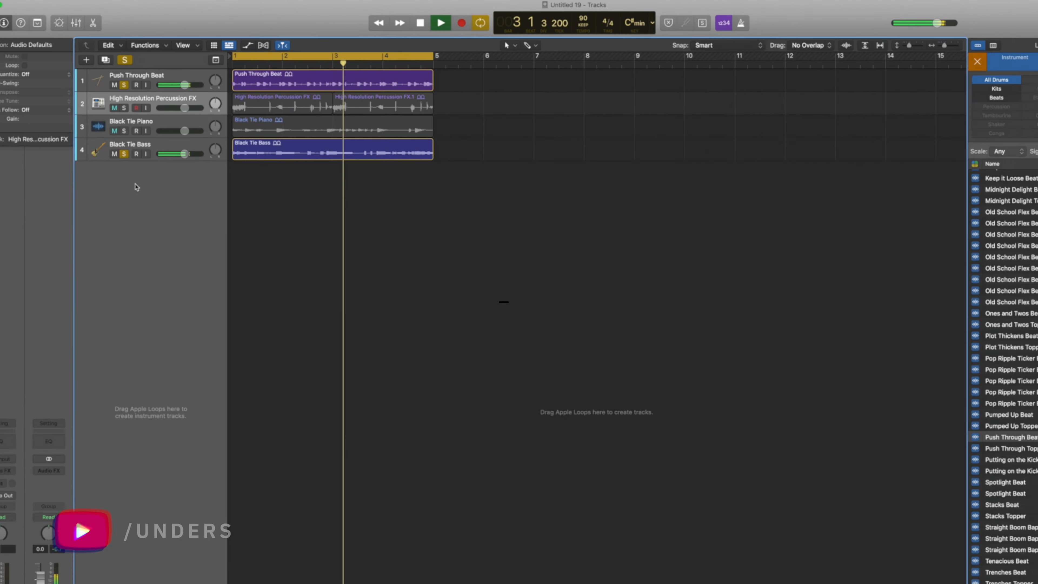
pyautogui.press('space')
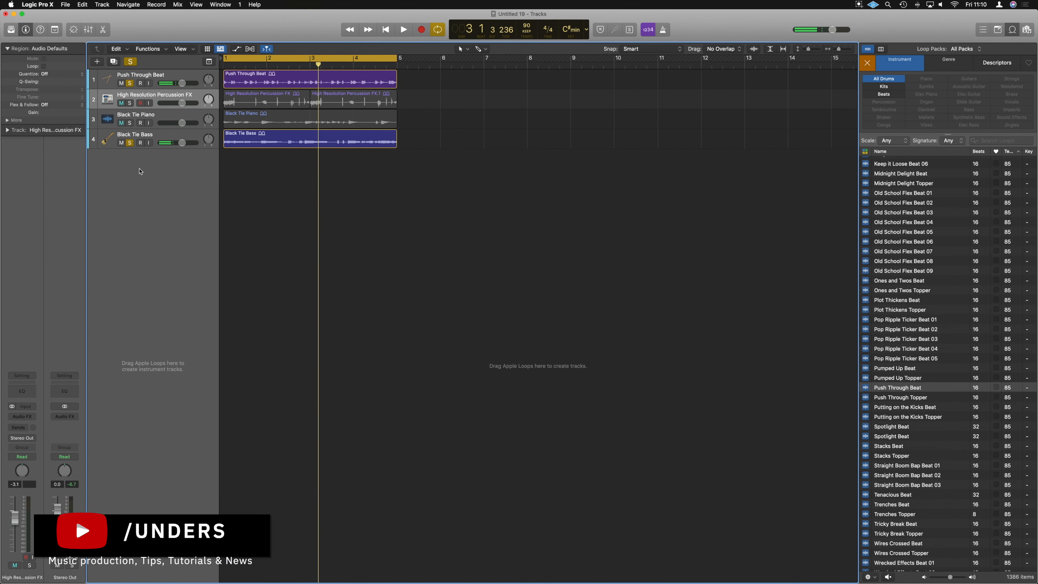
pyautogui.click(129, 143)
pyautogui.click(130, 83)
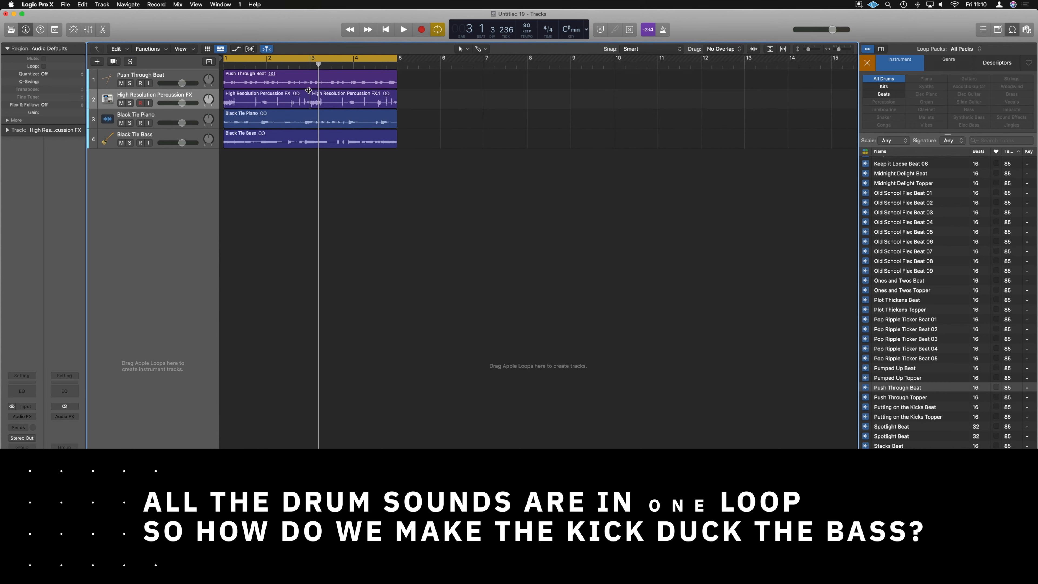
# Rename the Push Through Beat track as Beat.
pyautogui.doubleClick(156, 75)
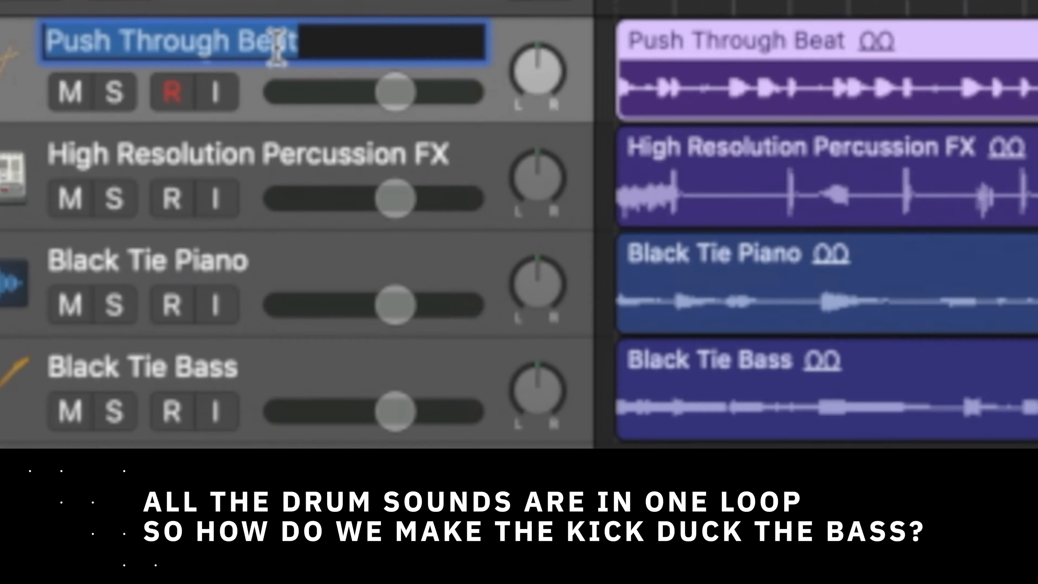
pyautogui.write('Beat')
pyautogui.press('Return')
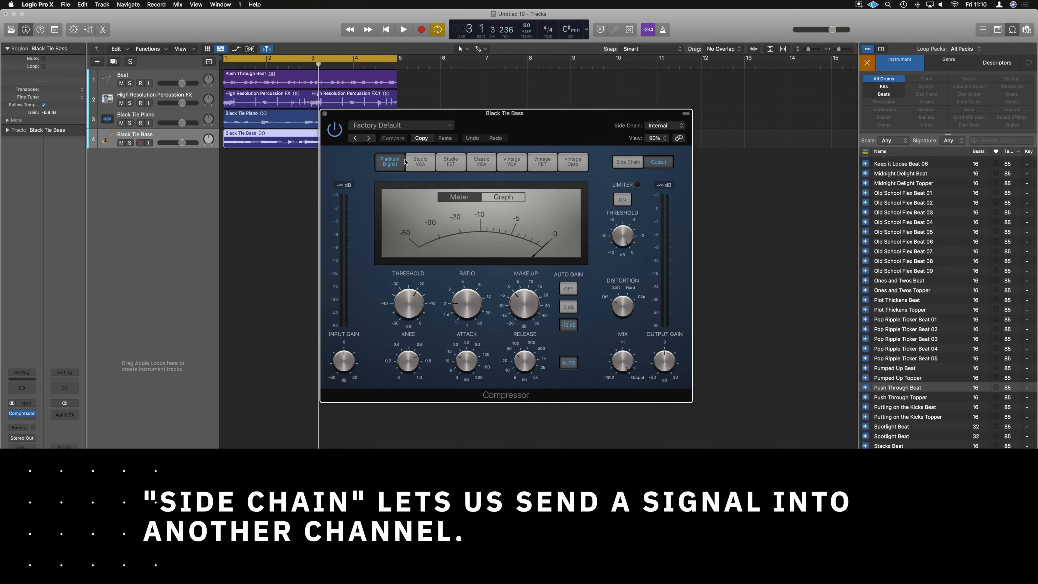
# Keep the Black Tie Bass compressor on the Platinum Digital model and set its side chain source to Beat (Audio 4).
pyautogui.click(451, 162)
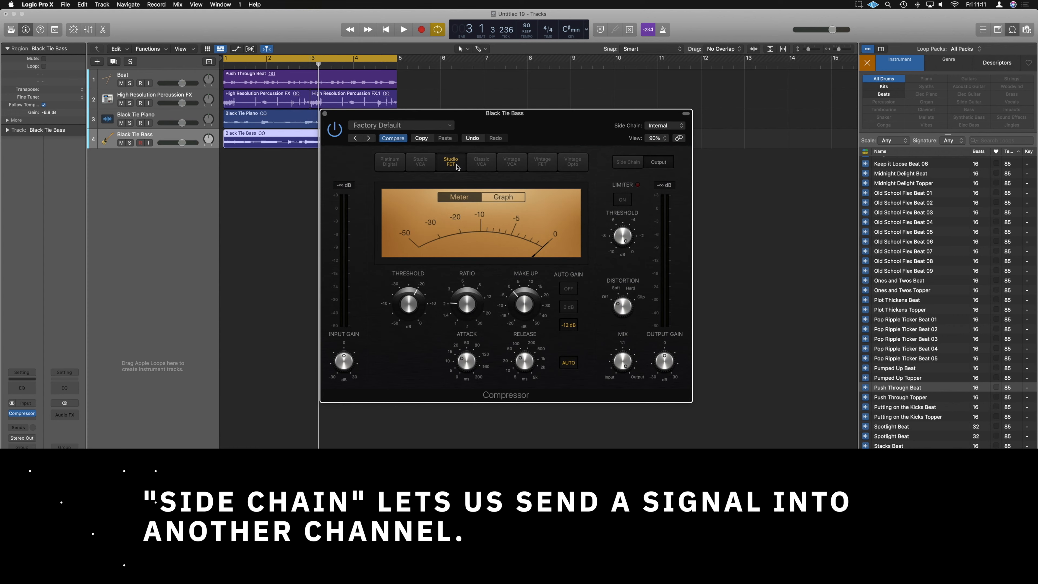
pyautogui.click(384, 164)
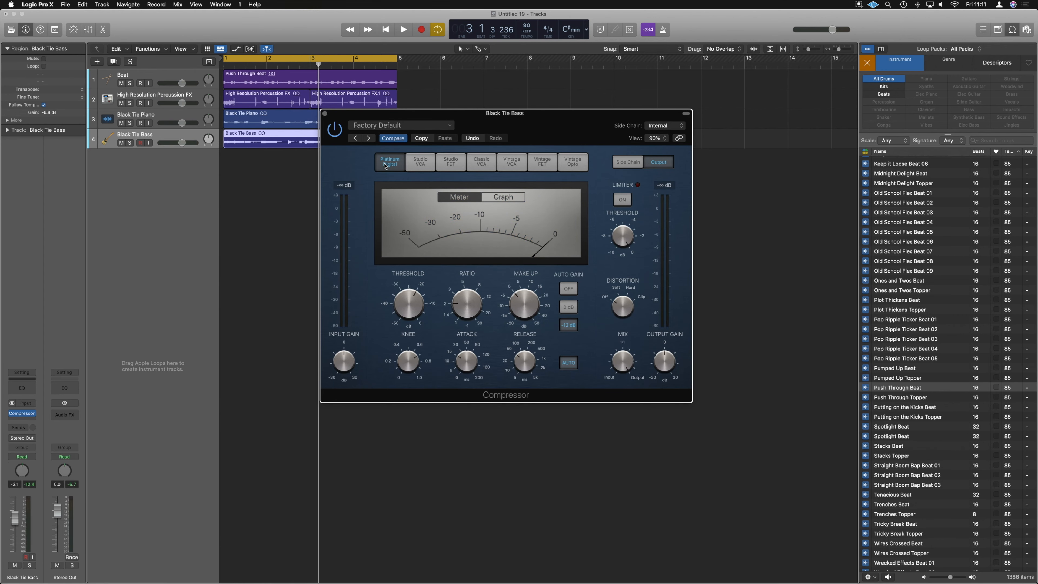
pyautogui.click(661, 124)
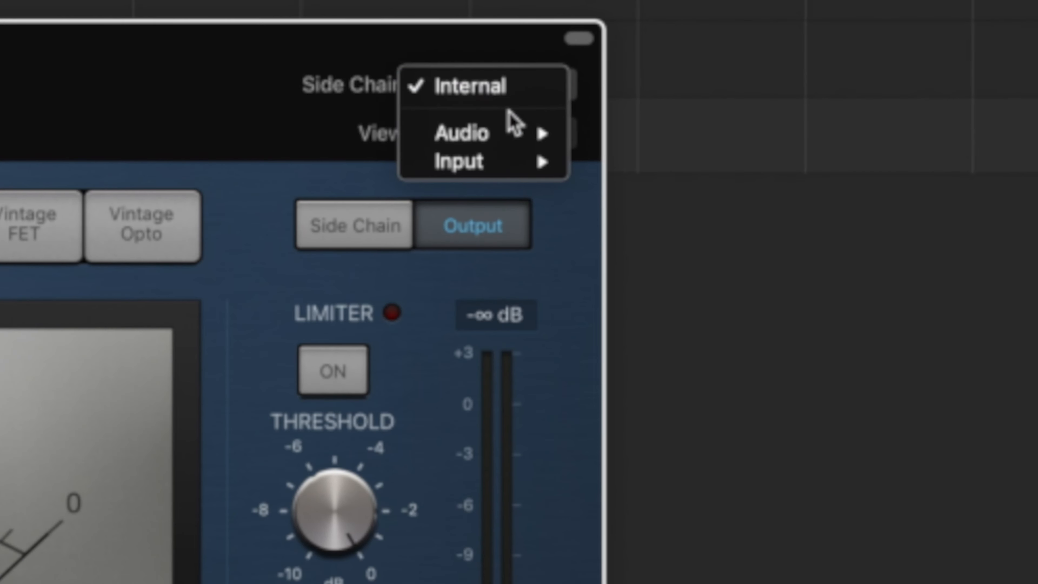
pyautogui.moveTo(667, 138)
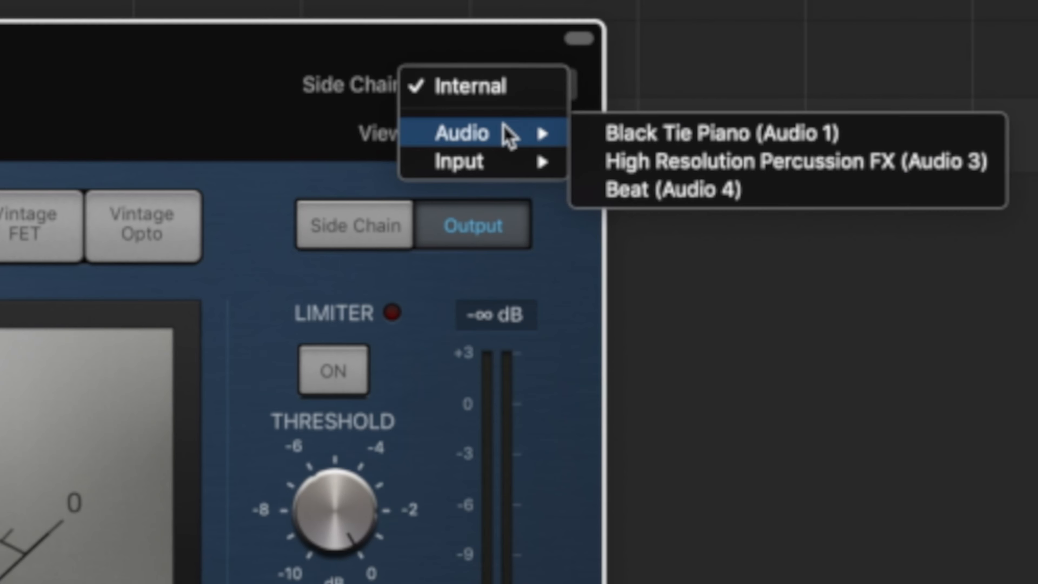
pyautogui.click(668, 190)
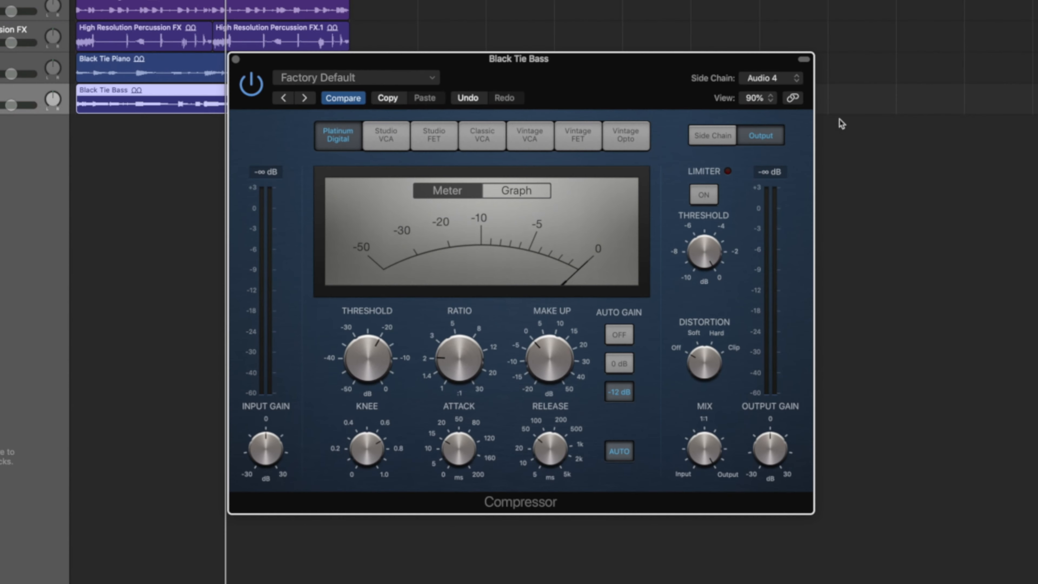
# Enlarge the tracks horizontally and vertically to examine the beat and bass waveforms behind the compressor.
pyautogui.press('super+Right')
pyautogui.press('super+Right')
pyautogui.press('super+Right')
pyautogui.press('super+Right')
pyautogui.press('super+Right')
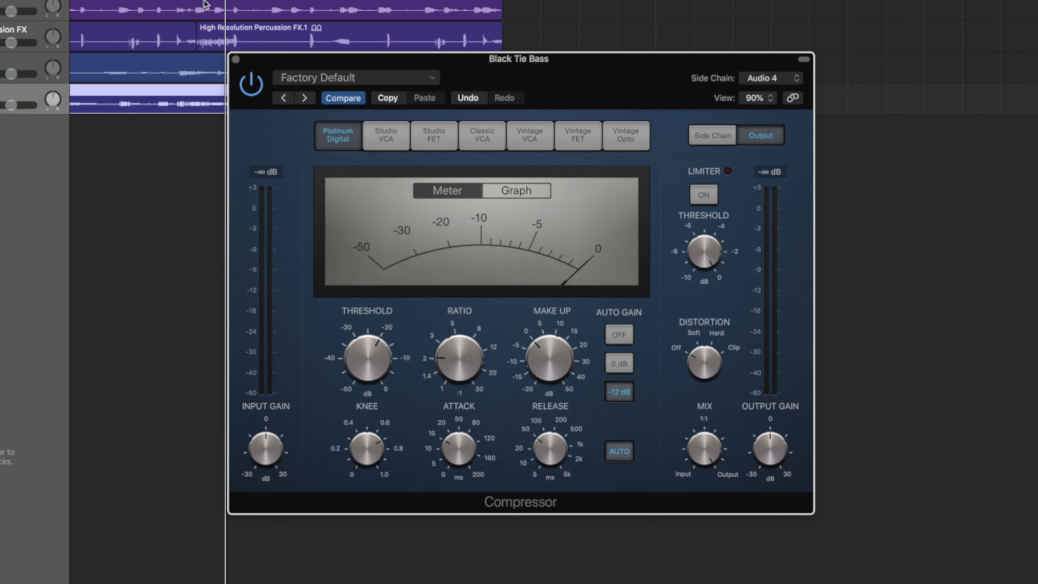
pyautogui.press('super+Down')
pyautogui.press('super+Down')
pyautogui.press('super+Down')
pyautogui.press('super+Down')
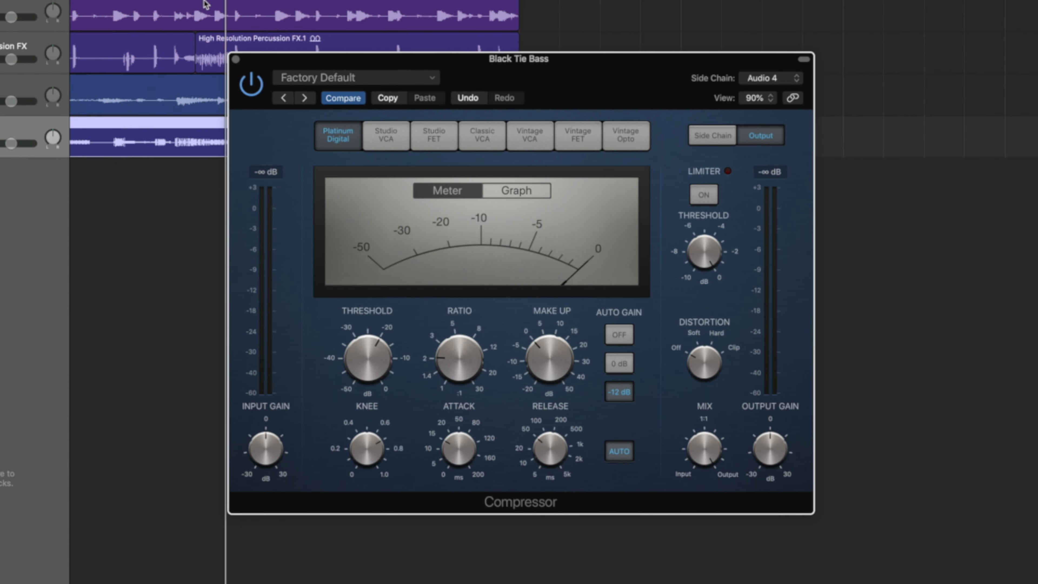
pyautogui.press('super+Right')
pyautogui.press('super+Right')
pyautogui.press('super+Down')
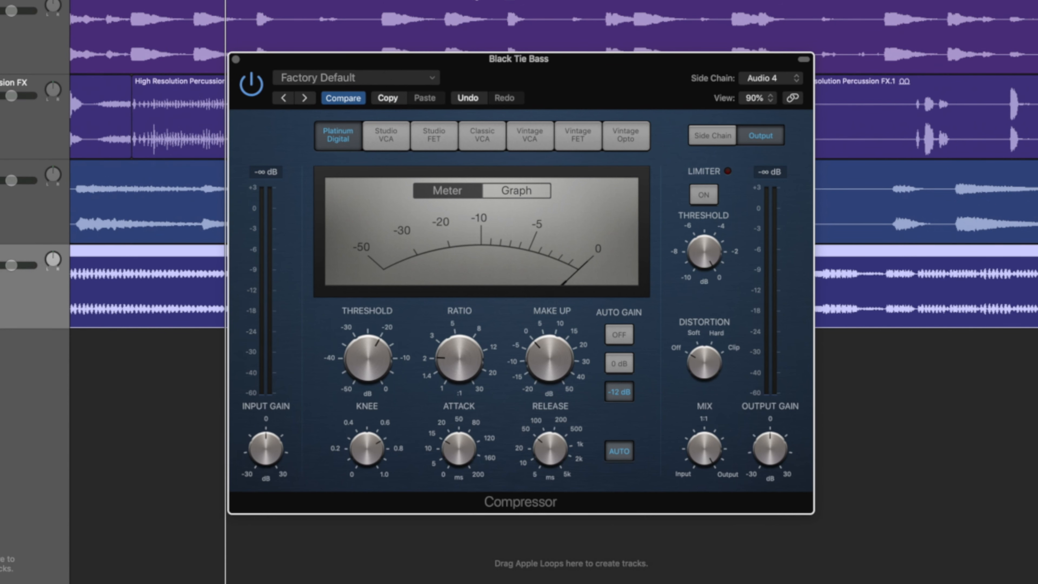
# Play the soloed beat and solo the Black Tie Bass track alongside it, ending with playback stopped.
pyautogui.press('space')
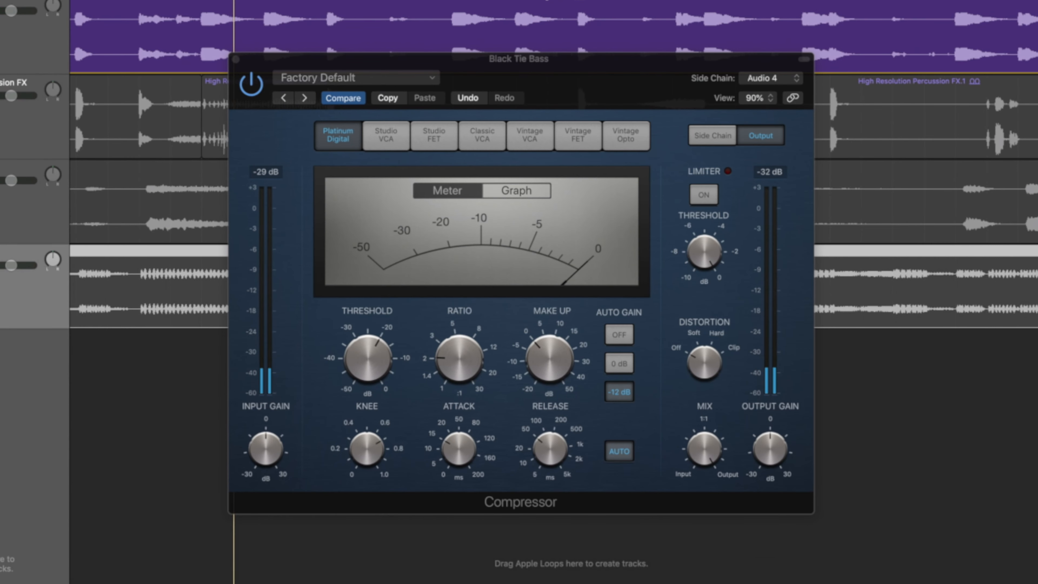
pyautogui.press('s')
pyautogui.press('space')
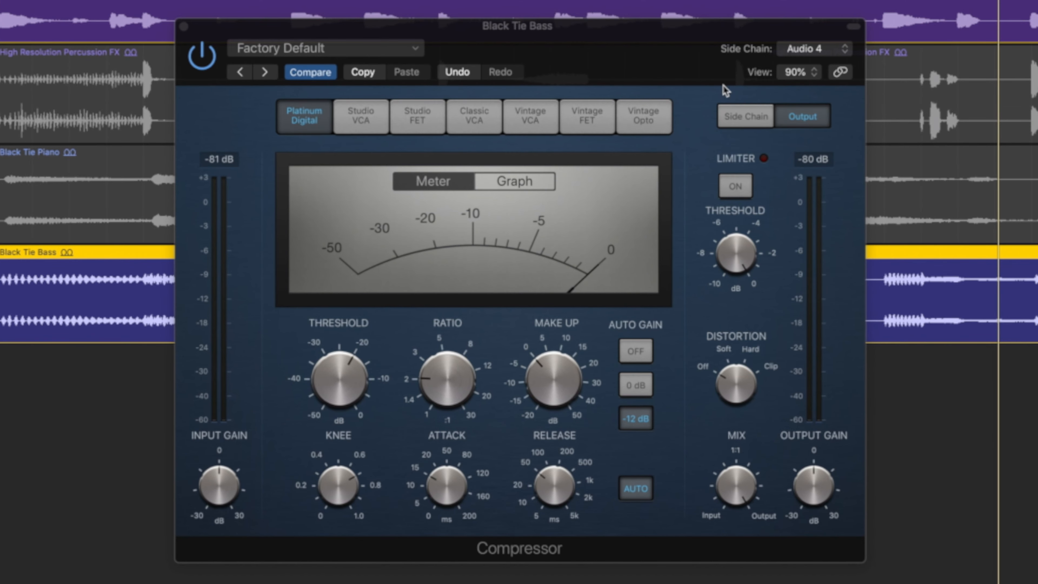
# Set the compressor's side chain filter to Listen and lower its low-pass frequency to about 139 Hz during playback.
pyautogui.click(742, 117)
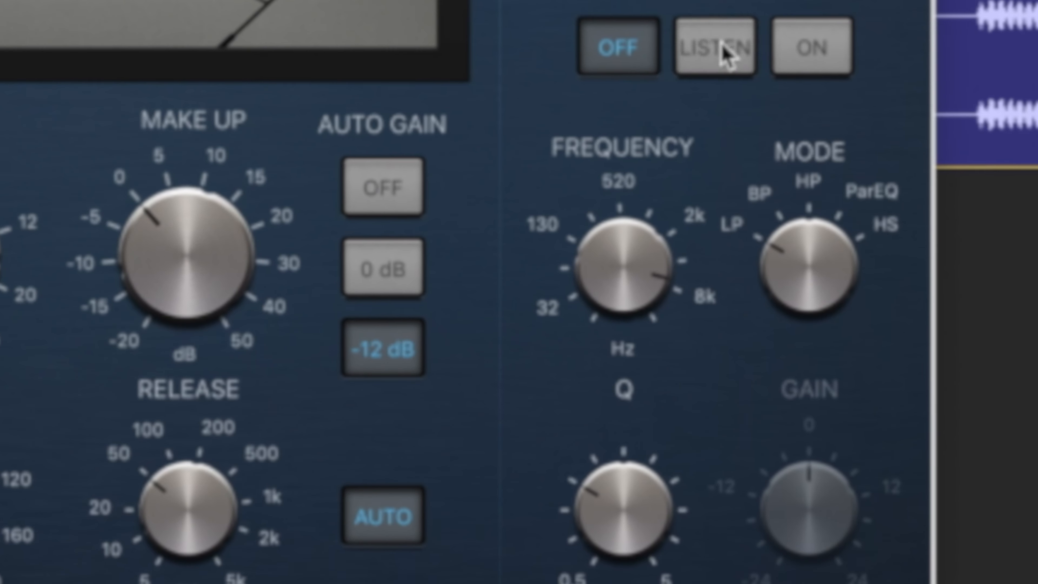
pyautogui.click(769, 295)
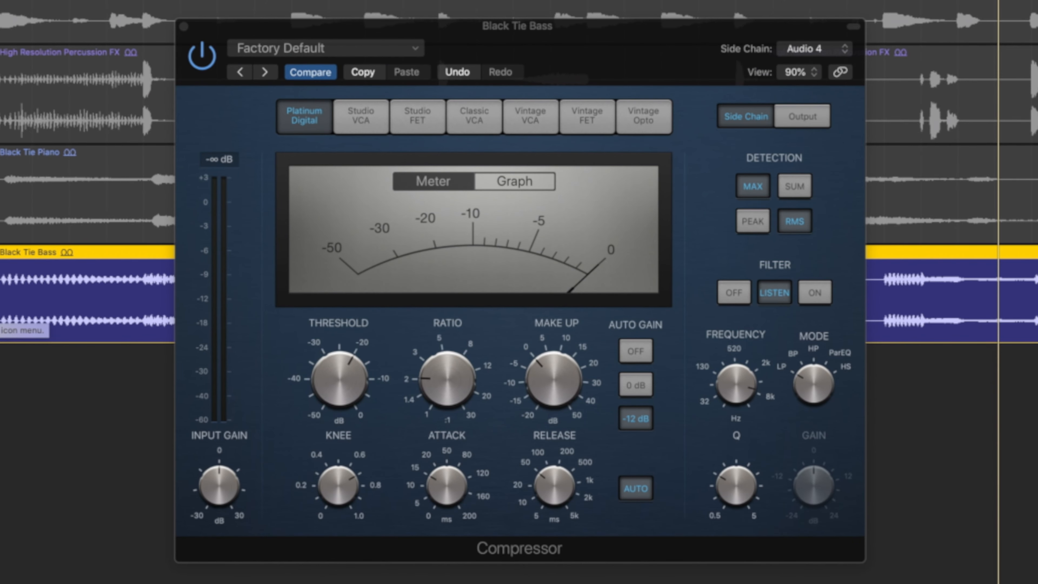
pyautogui.press('space')
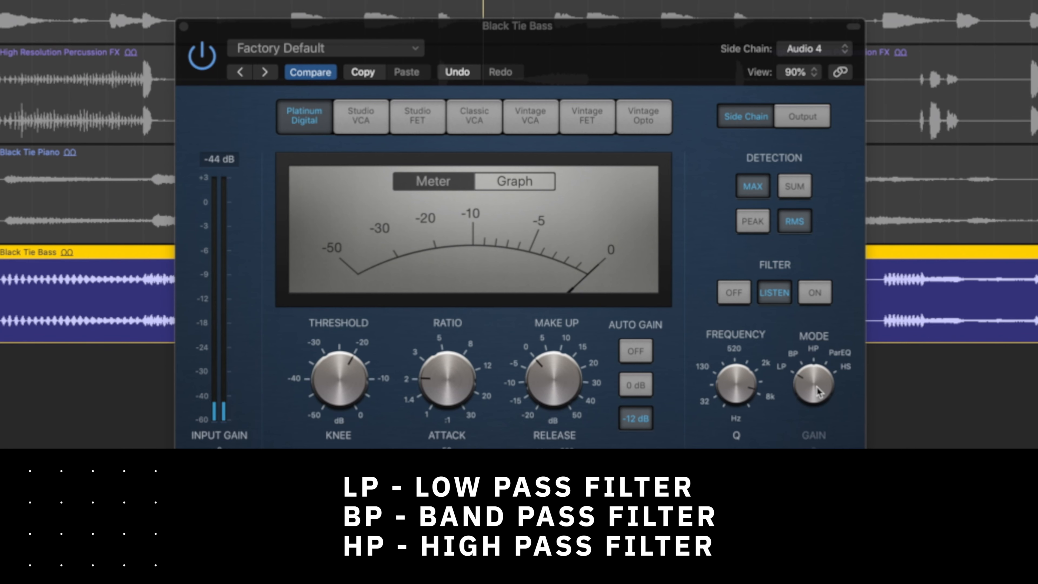
pyautogui.moveTo(744, 374); pyautogui.dragTo(745, 439)
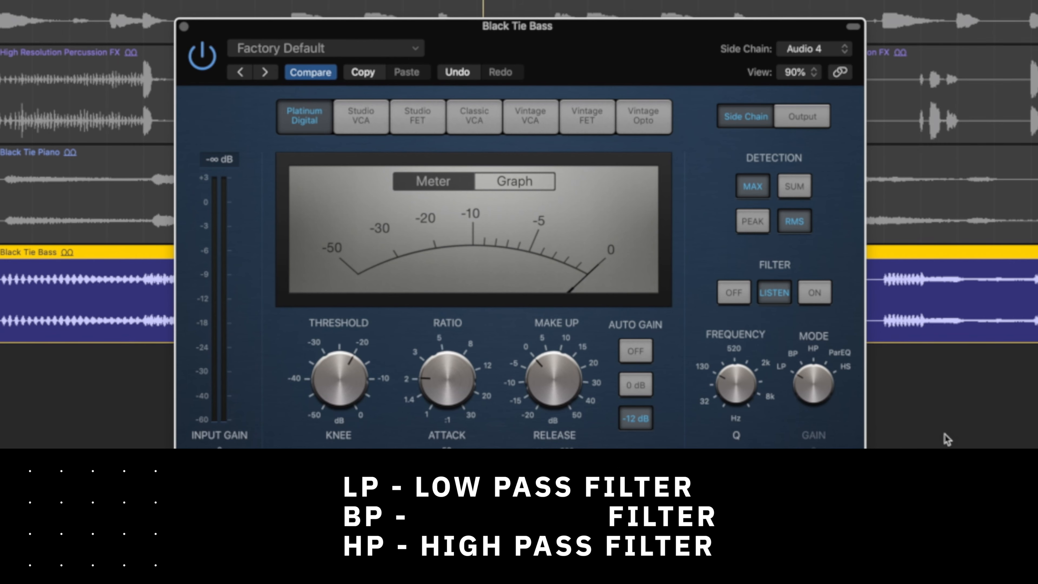
# Raise the compressor's release to between 100 and 200 ms and turn the side chain filter on for playback.
pyautogui.press('space')
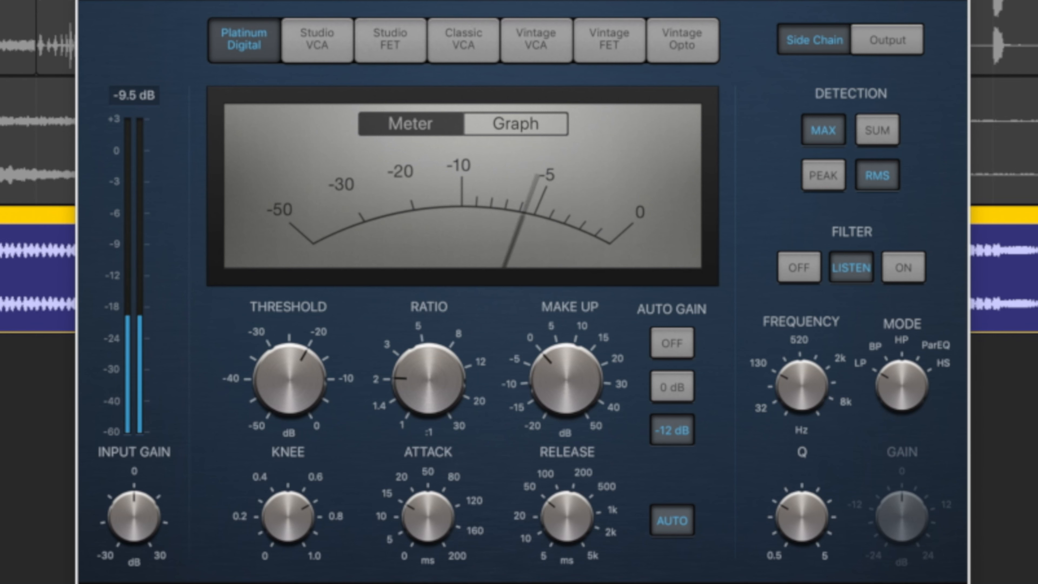
pyautogui.moveTo(471, 529)
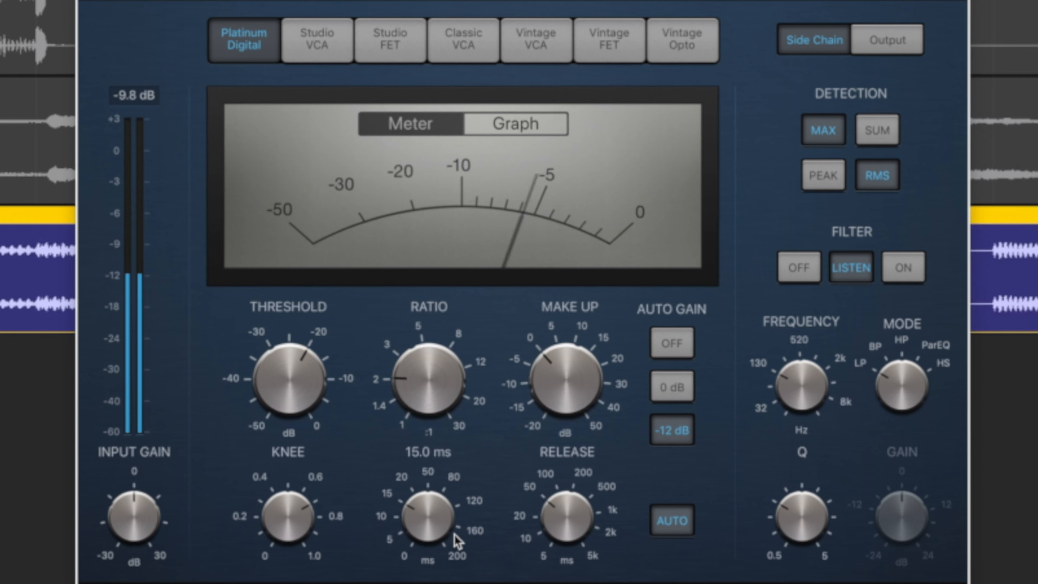
pyautogui.moveTo(573, 532); pyautogui.dragTo(583, 504)
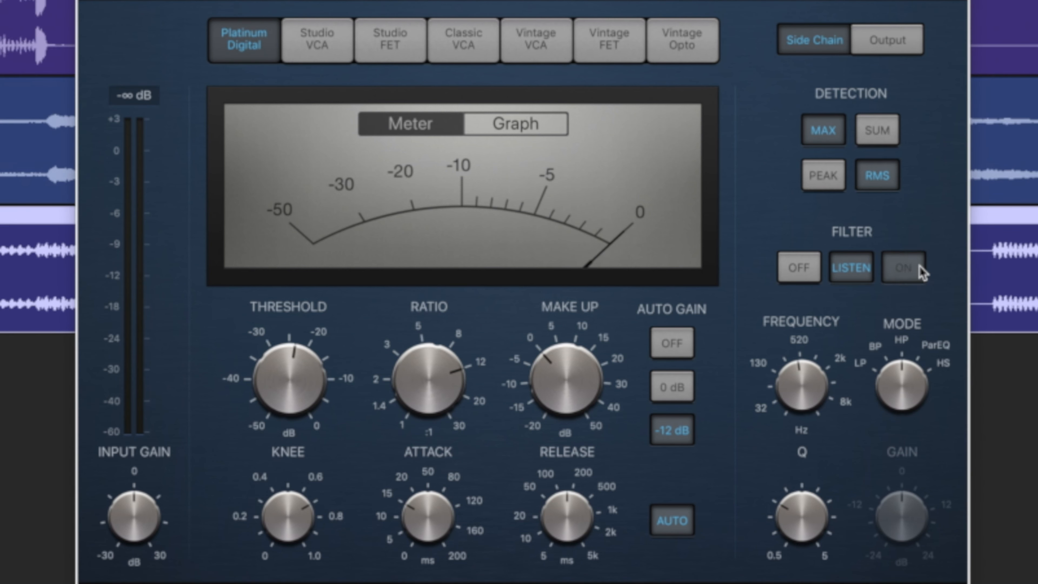
pyautogui.click(919, 266)
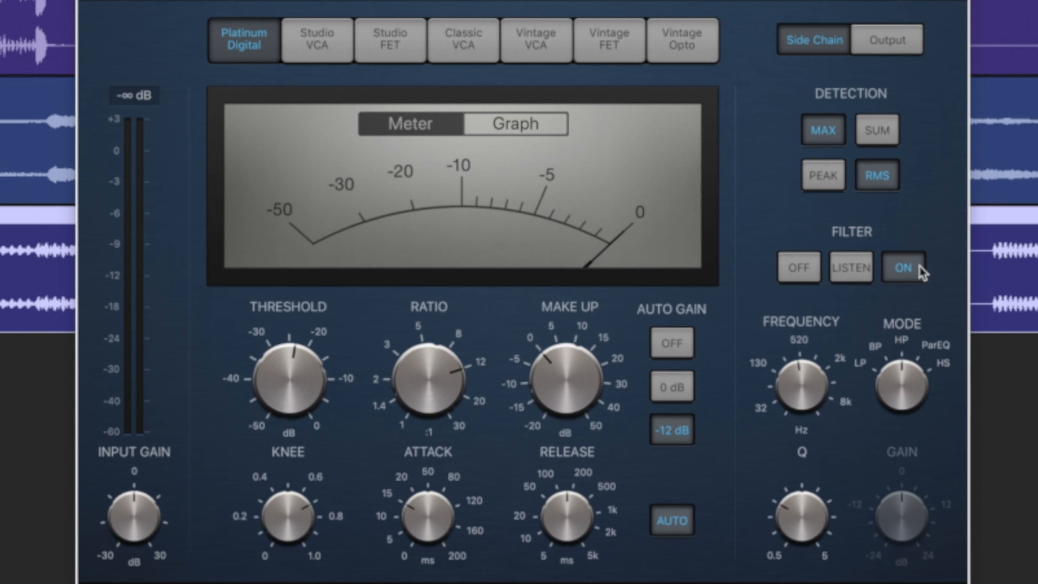
pyautogui.press('space')
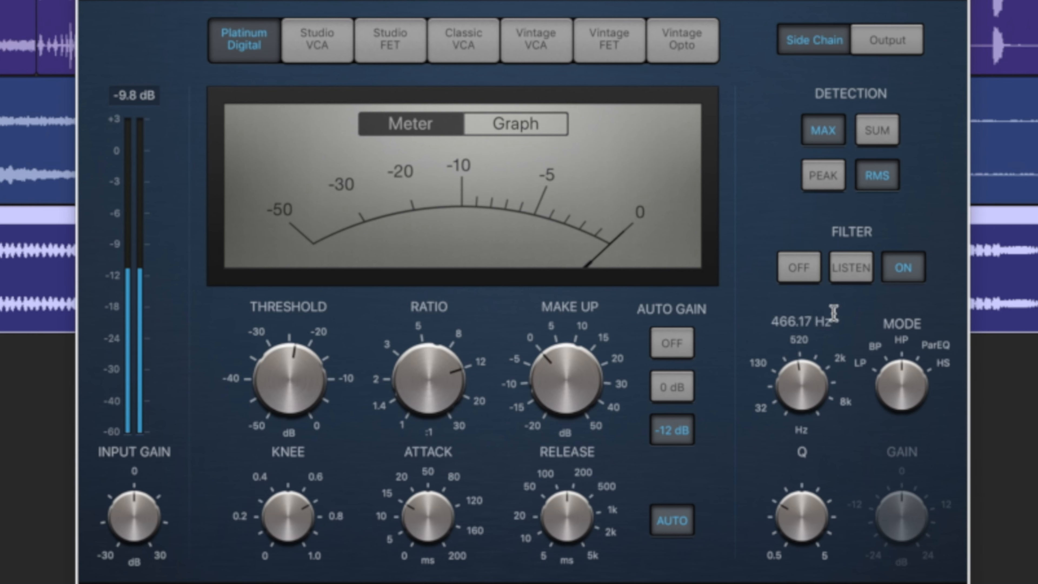
# Set the side chain filter to low pass (LP) at 110 Hz and lower the compressor's threshold.
pyautogui.moveTo(909, 384); pyautogui.dragTo(908, 393)
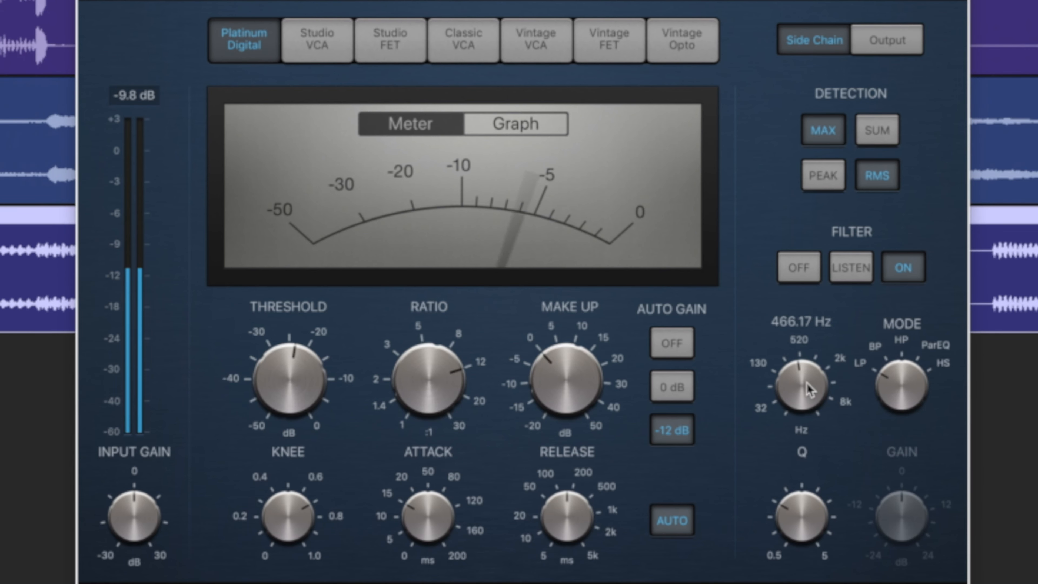
pyautogui.moveTo(809, 385); pyautogui.dragTo(804, 415)
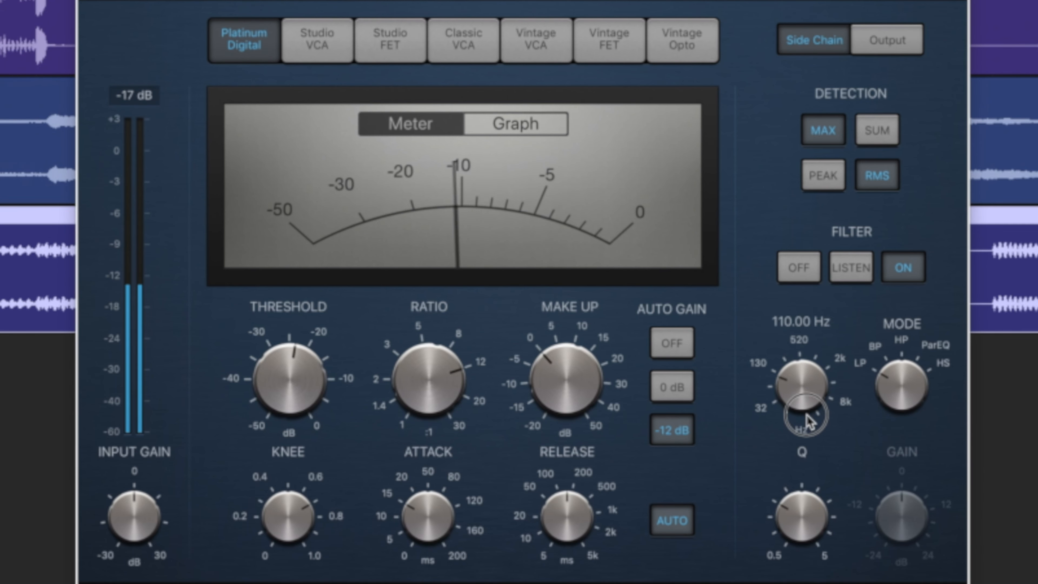
pyautogui.moveTo(318, 351); pyautogui.dragTo(327, 379)
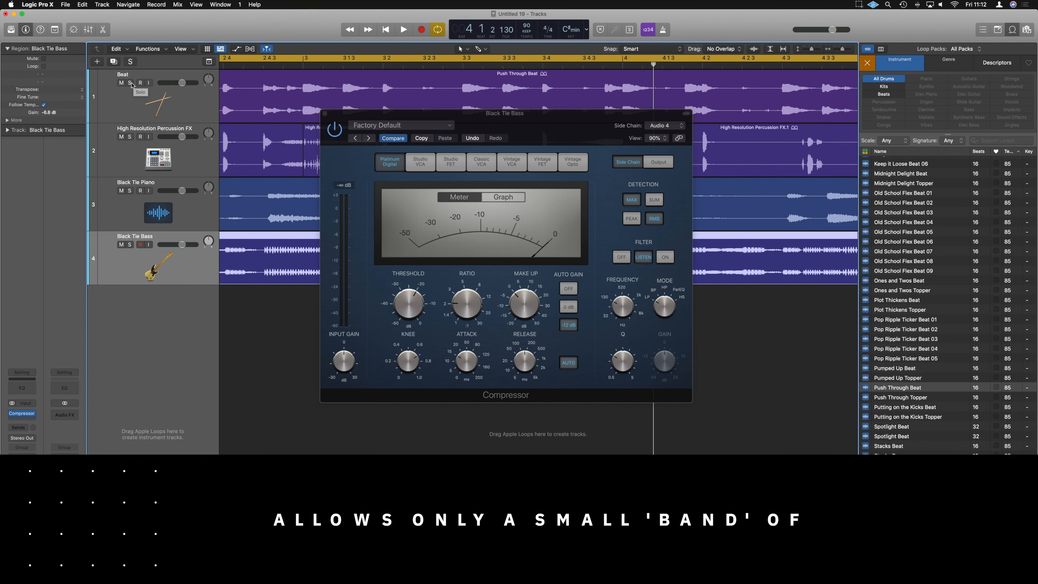
# Solo the Black Tie Bass track and set the side chain filter to band pass (BP) at 370 Hz.
pyautogui.click(130, 244)
pyautogui.click(665, 313)
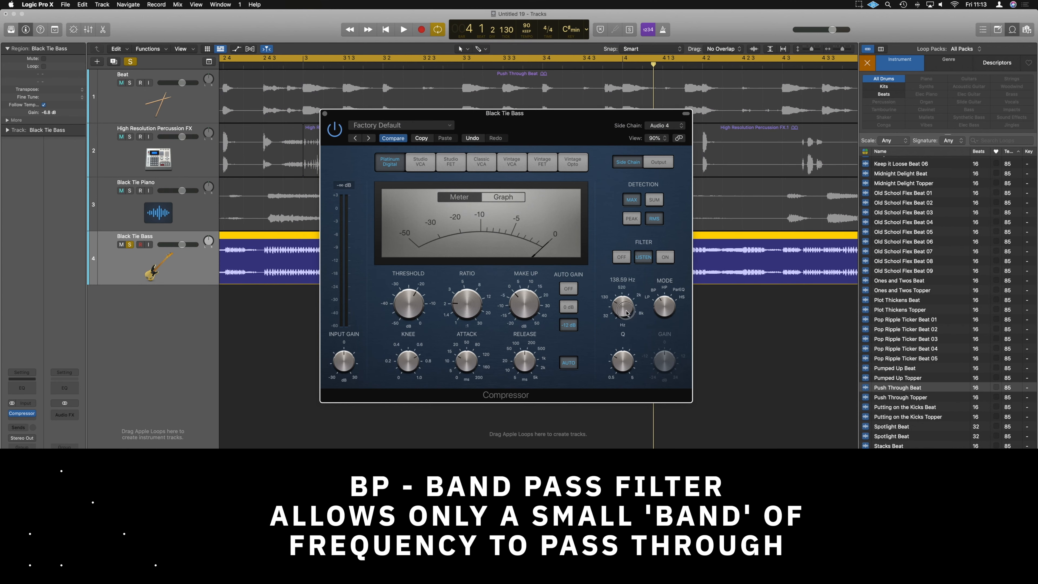
pyautogui.moveTo(626, 304); pyautogui.dragTo(626, 303)
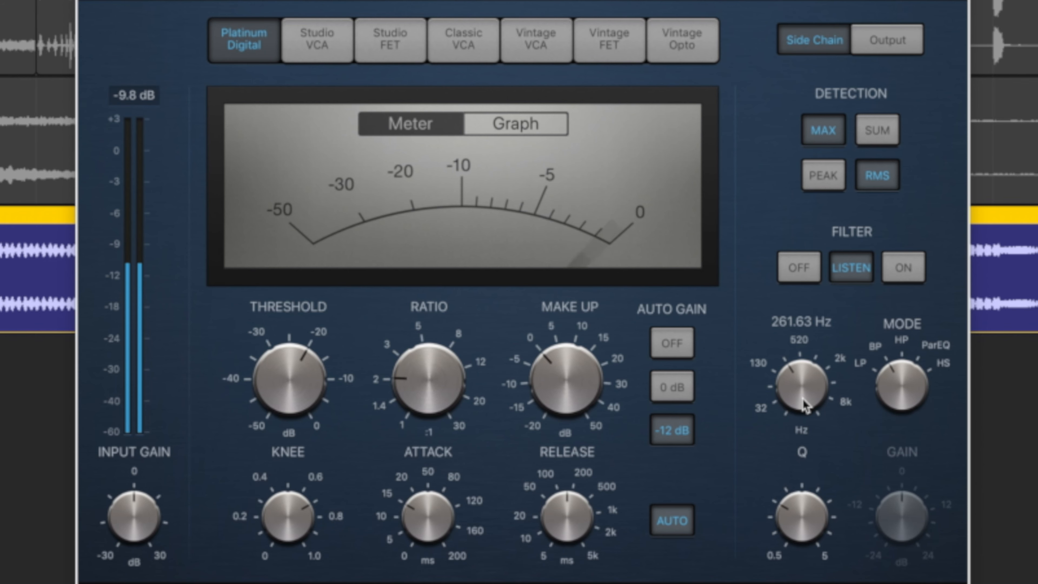
pyautogui.moveTo(813, 393); pyautogui.dragTo(813, 384)
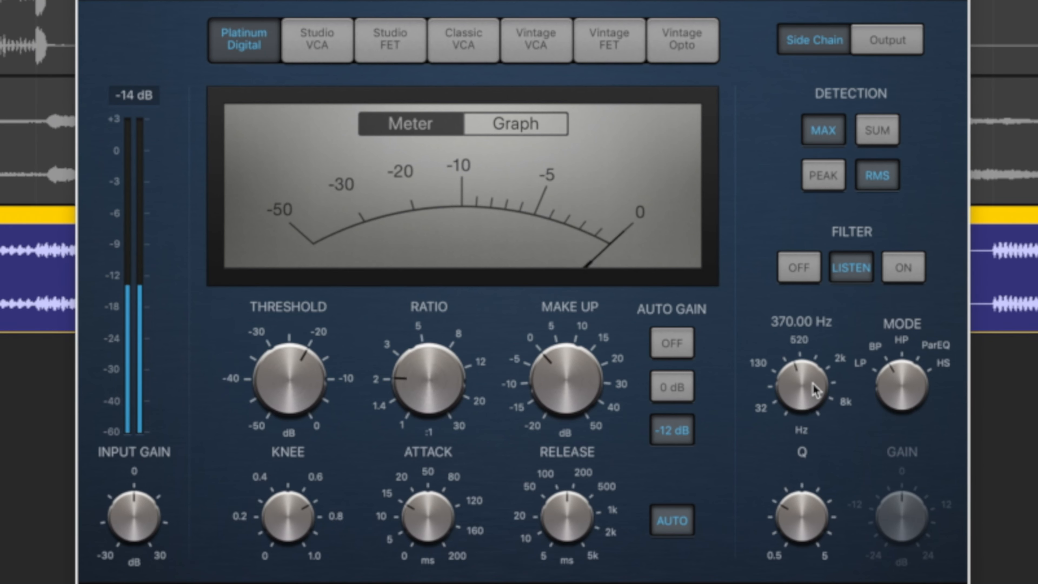